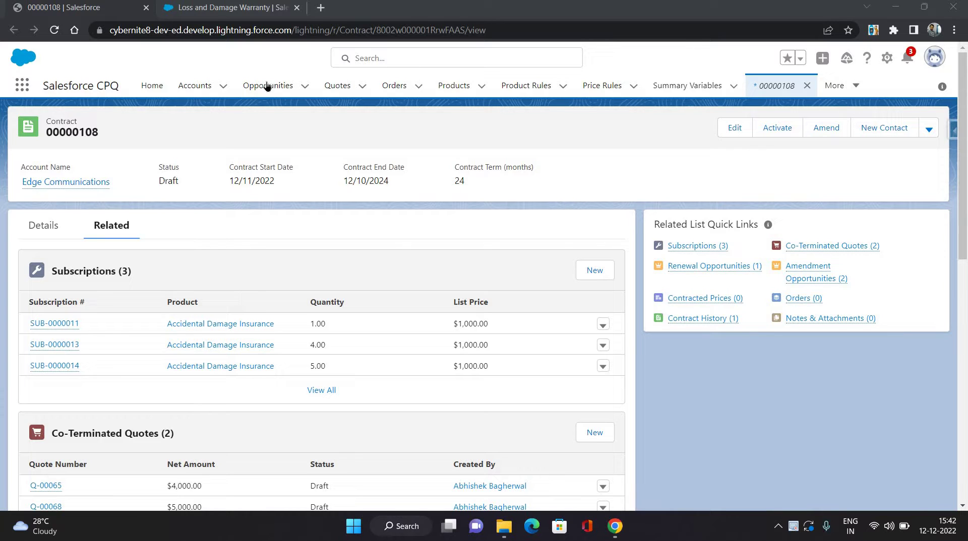
Check the Loss and Damage Warranty product tab, then return to contract 00000108.
key("ctrl+Tab")
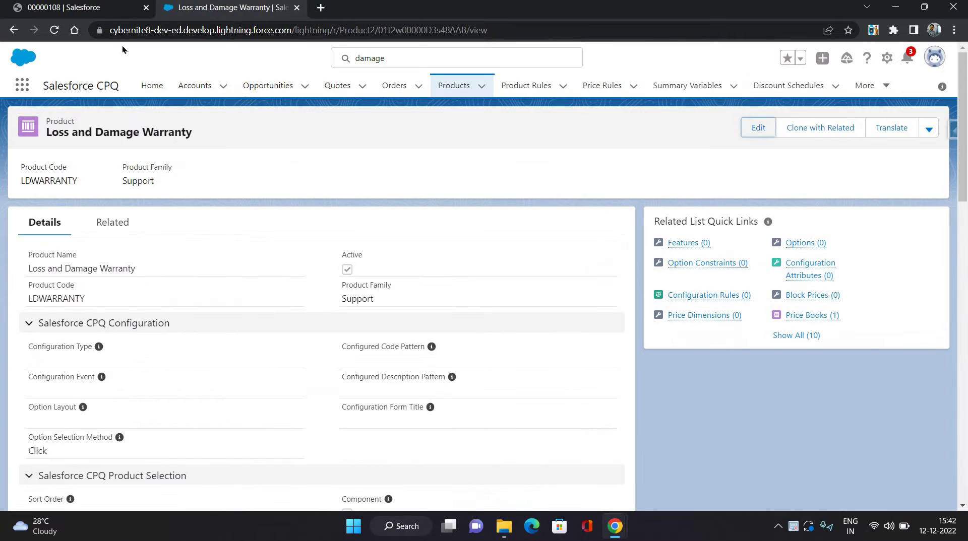
left_click(73, 7)
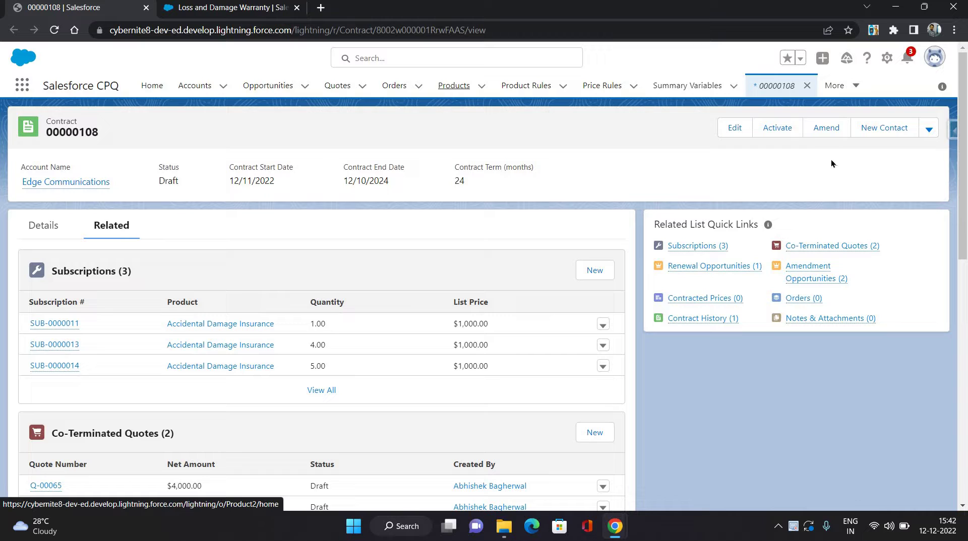
Amend contract 00000108, set Accidental Damage Insurance quantity to 0, and recalculate to -$10,000.00.
left_click(818, 133)
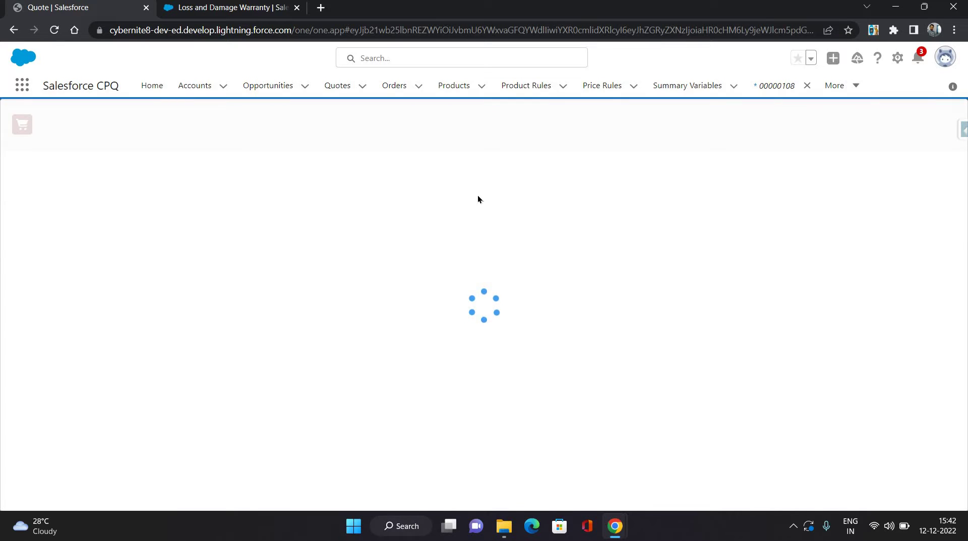
left_click(941, 256)
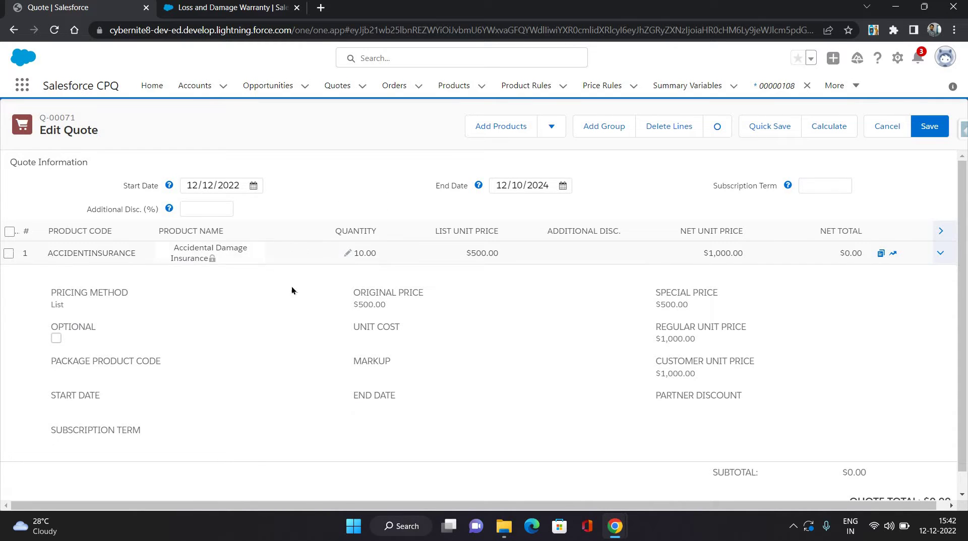
left_click(347, 253)
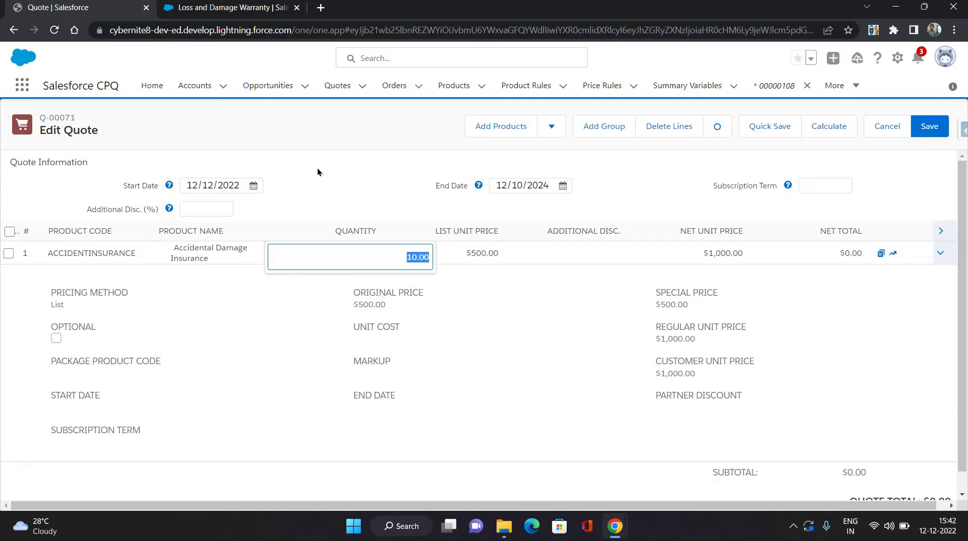
type("0")
key("Return")
left_click(827, 132)
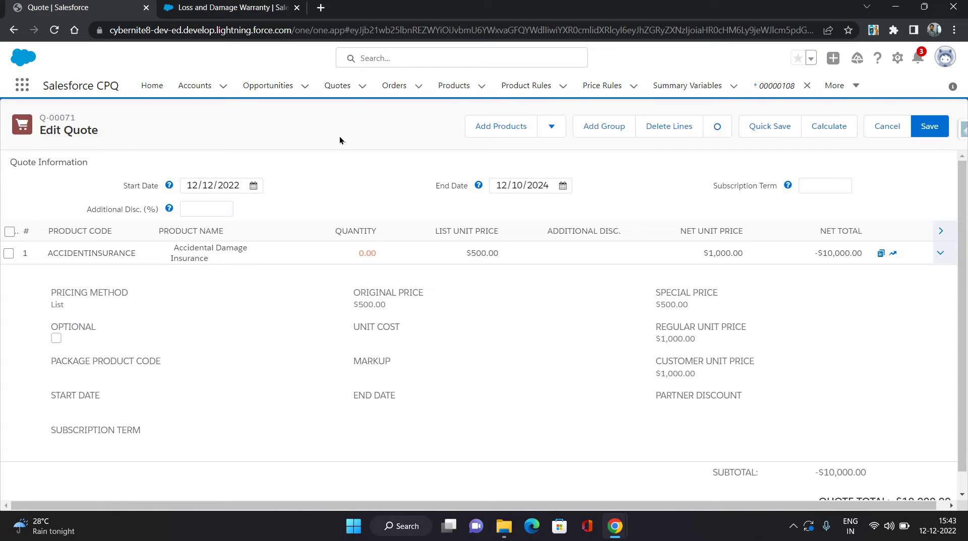
Search the catalogue for 'loss' and add the LDWARRANTY product to quote Q-00071.
left_click(940, 253)
left_click(506, 128)
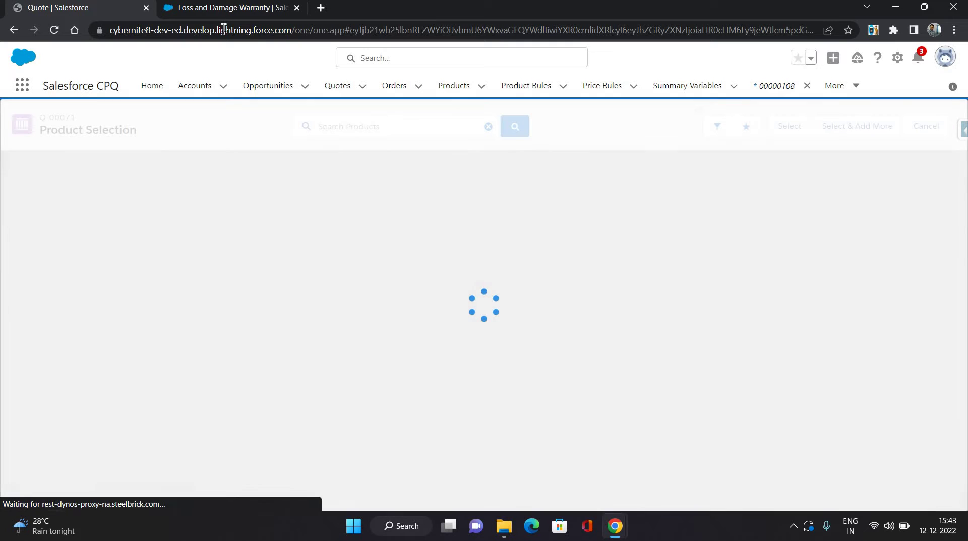
key("ctrl+Tab")
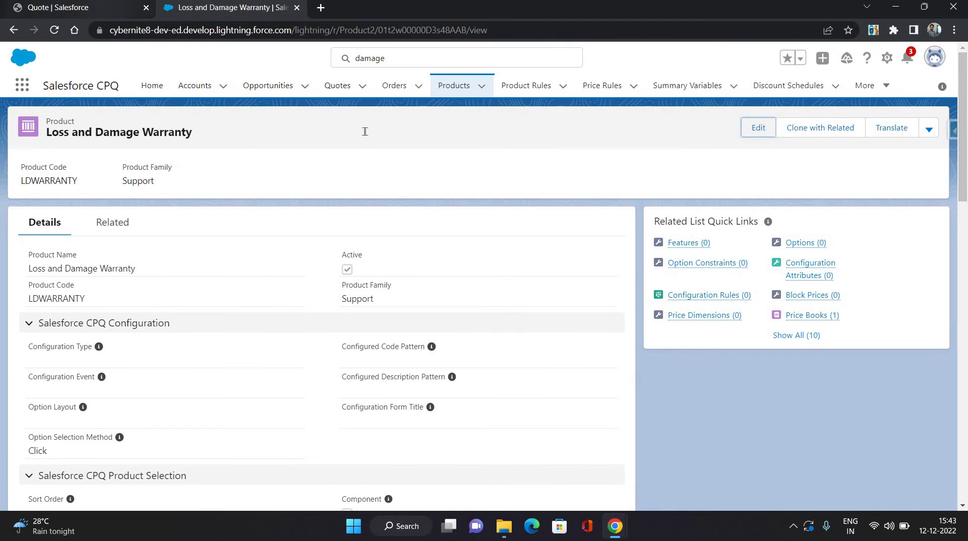
key("ctrl+shift+Tab")
left_click(364, 131)
type("loss")
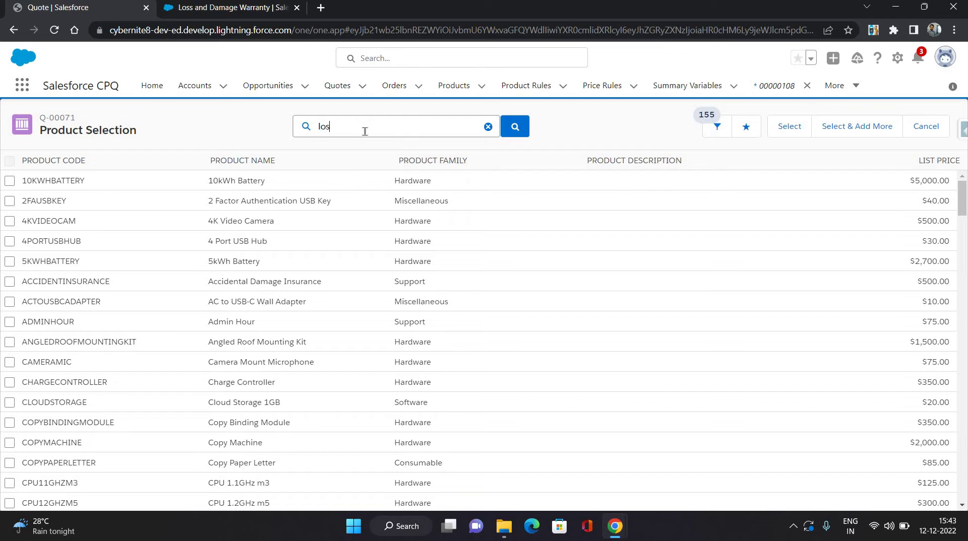
left_click(360, 150)
left_click(786, 174)
left_click(788, 127)
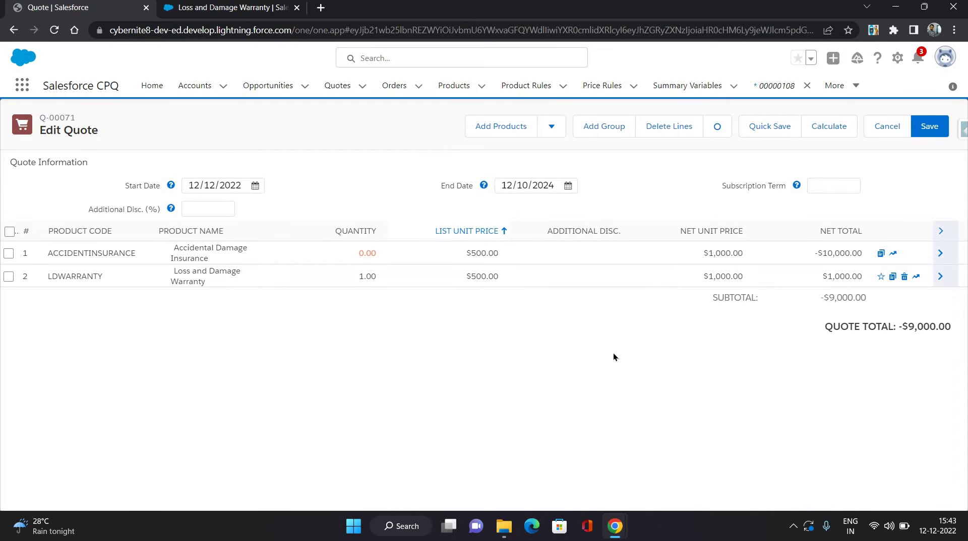
Review the warranty line's dates unchanged and save the quote at -$9,000.00 subtotal.
left_click(940, 276)
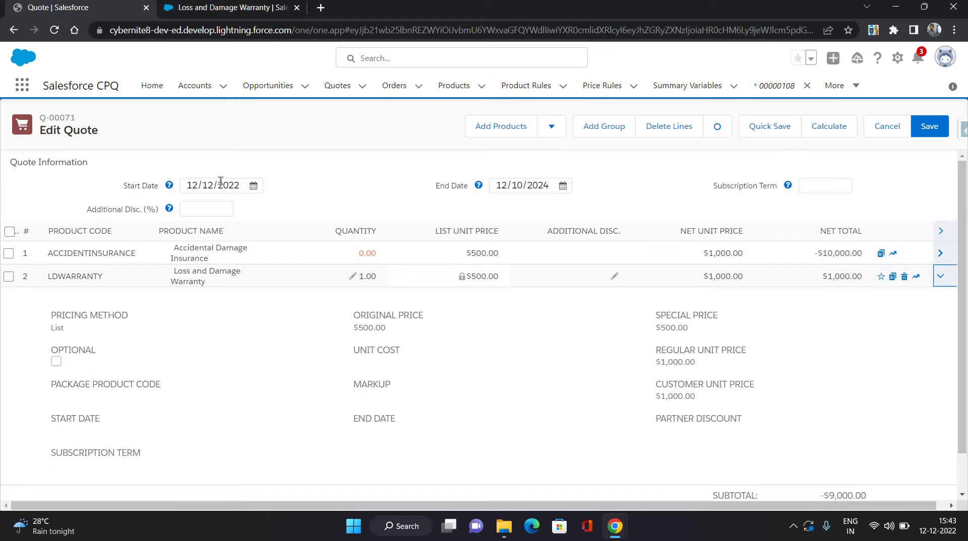
left_click(203, 192)
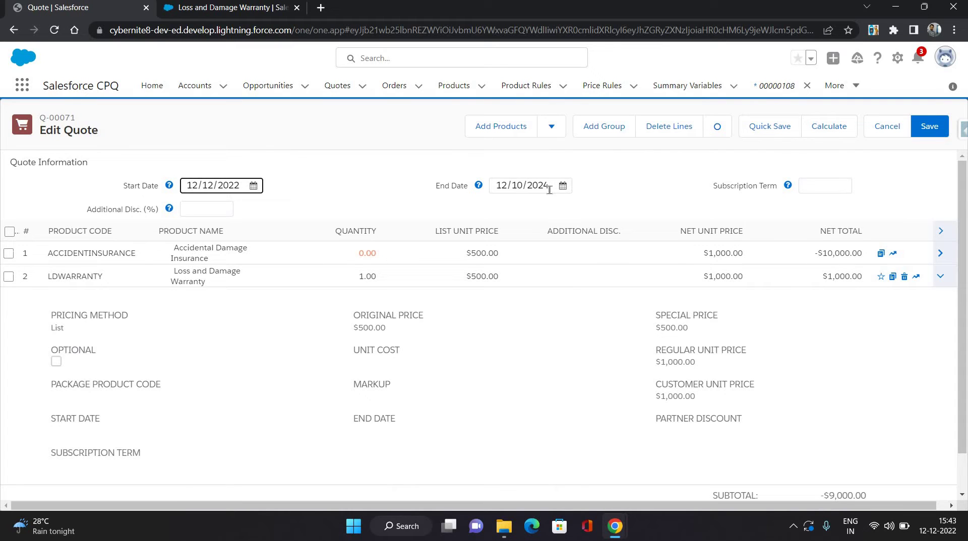
key("Tab")
left_click(367, 164)
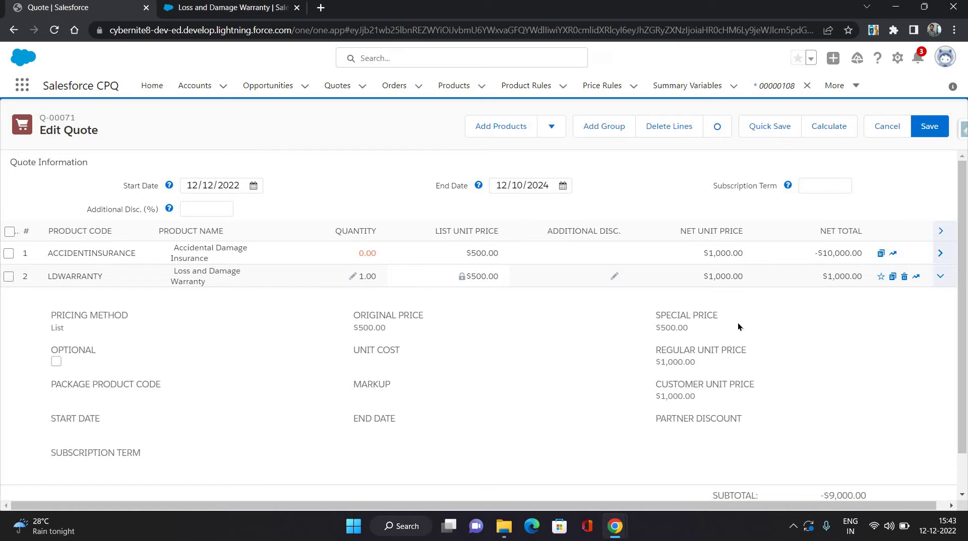
left_click(928, 130)
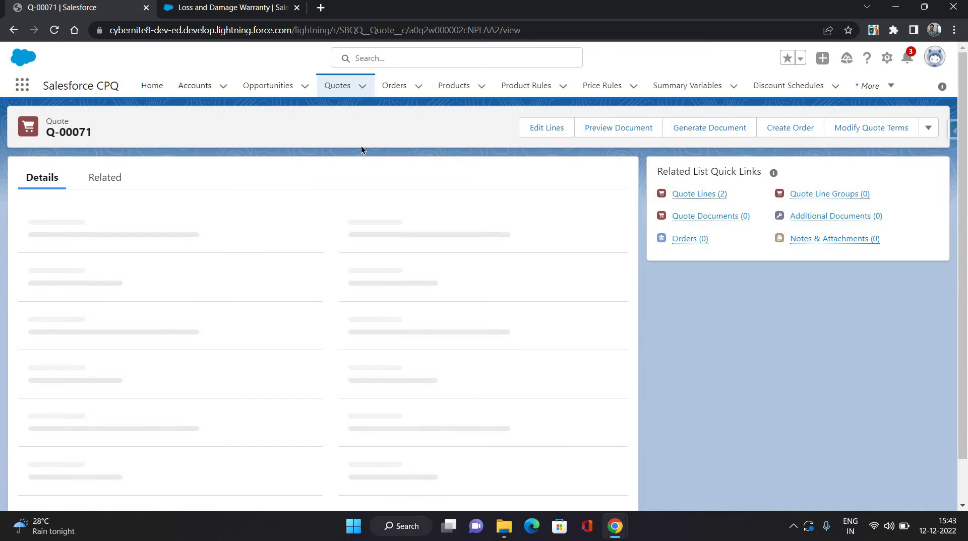
Mark quote Q-00071 as Ordered.
scroll(522, 320, "down", 5)
double_click(345, 306)
left_click(302, 492)
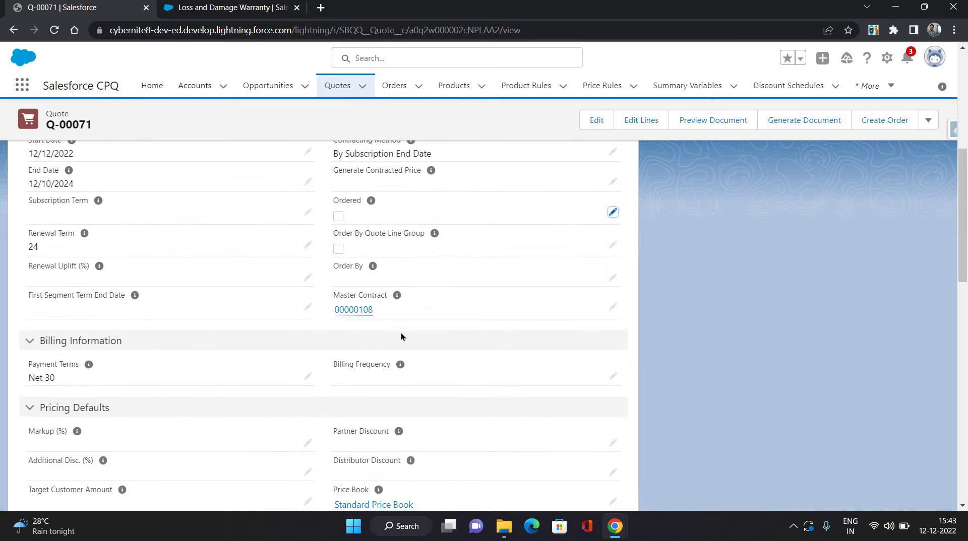
scroll(401, 313, "up", 6)
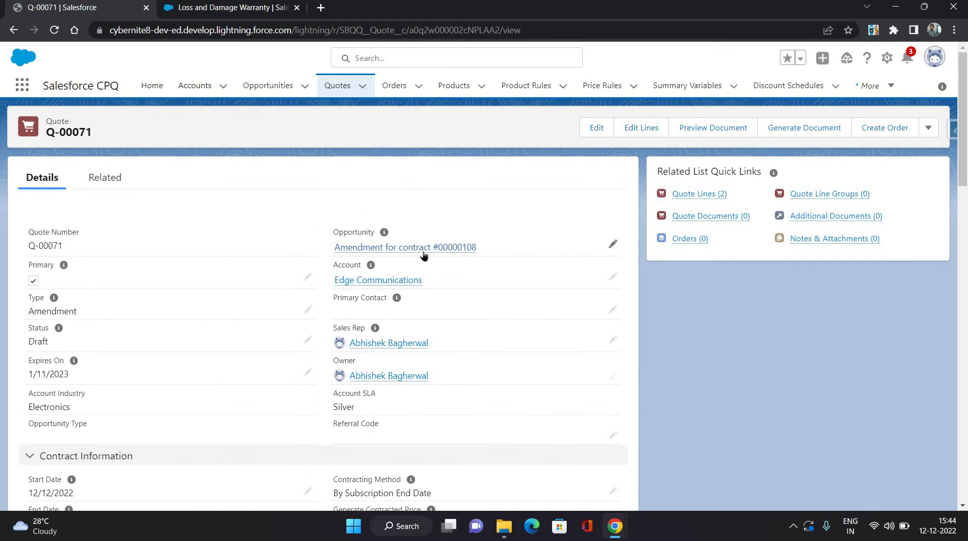
mouse_move(426, 259)
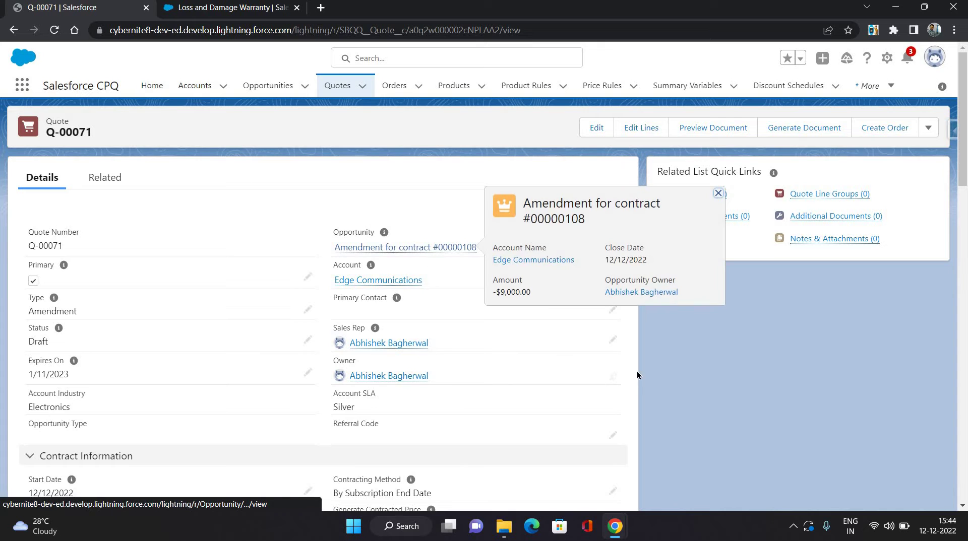
scroll(563, 371, "down", 4)
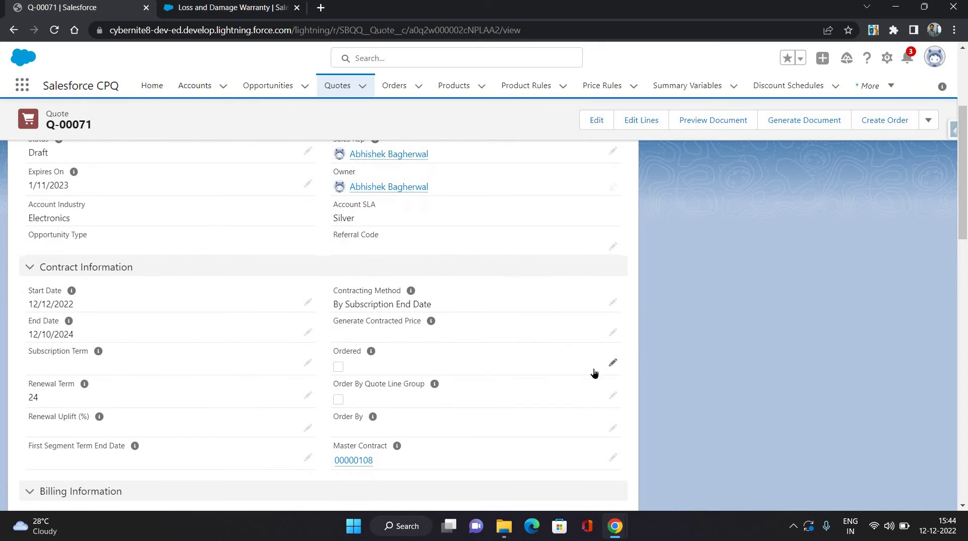
double_click(340, 370)
left_click(339, 370)
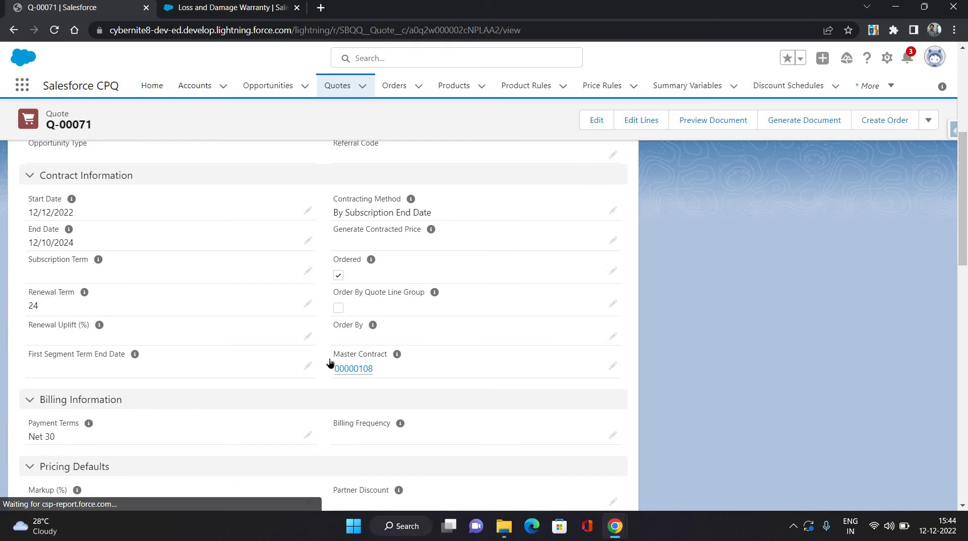
Open draft order 00000134 from the quote's Related Orders list.
left_click(123, 182)
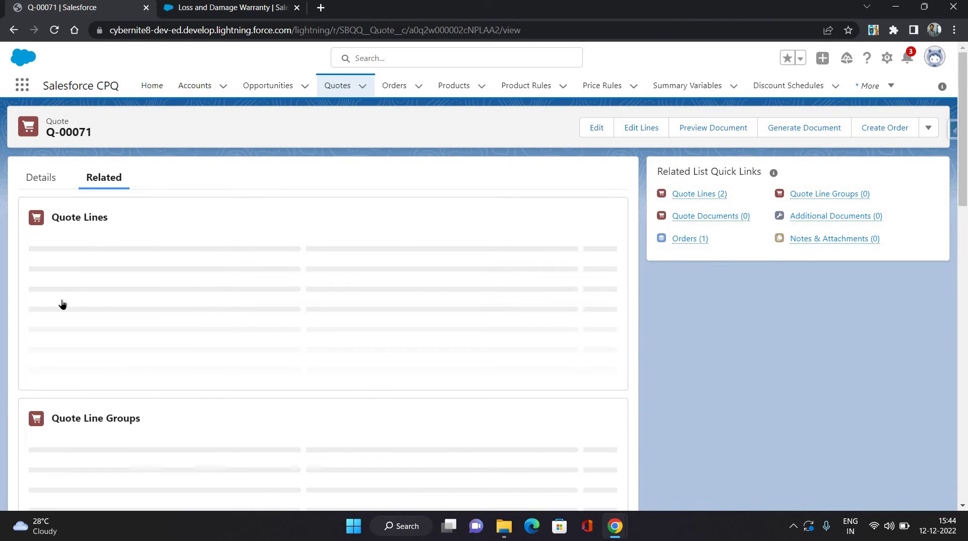
scroll(152, 322, "down", 3)
scroll(48, 368, "down", 2)
left_click(48, 366)
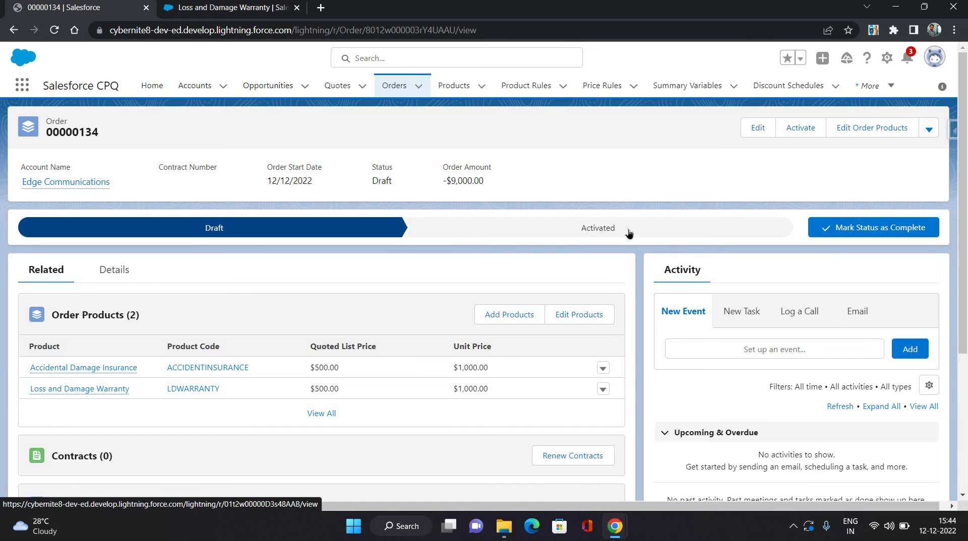
Activate order 00000134, check and save Contracted, then reload to see contract 00000108 listed.
left_click(799, 128)
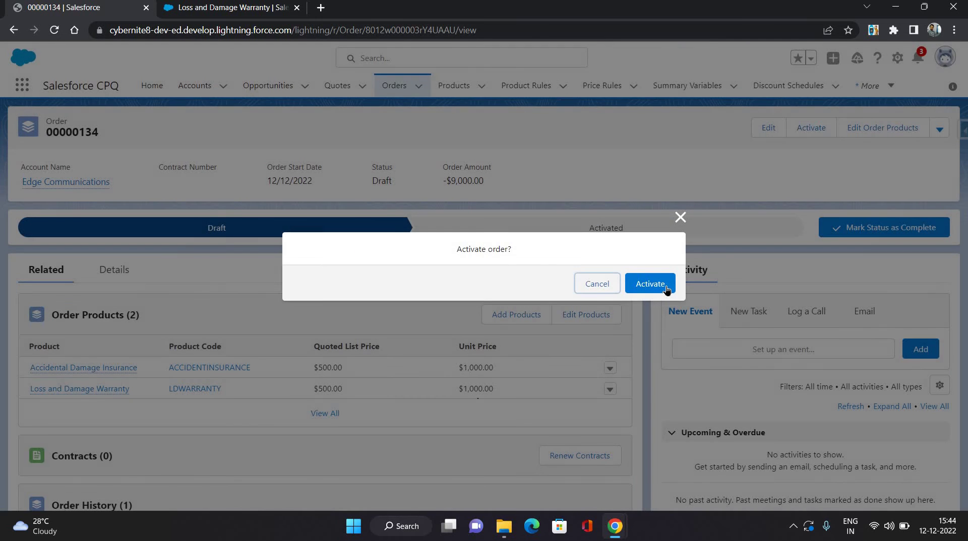
left_click(670, 286)
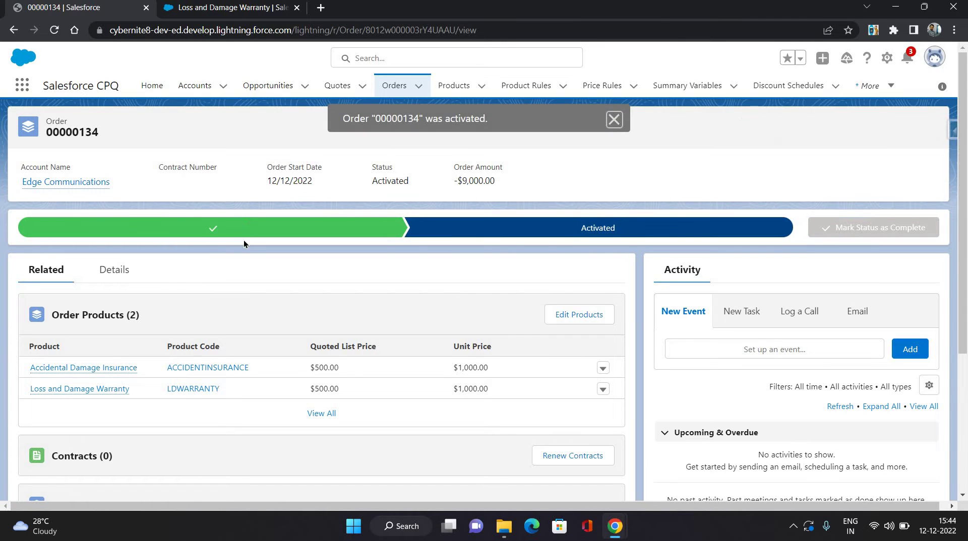
left_click(114, 271)
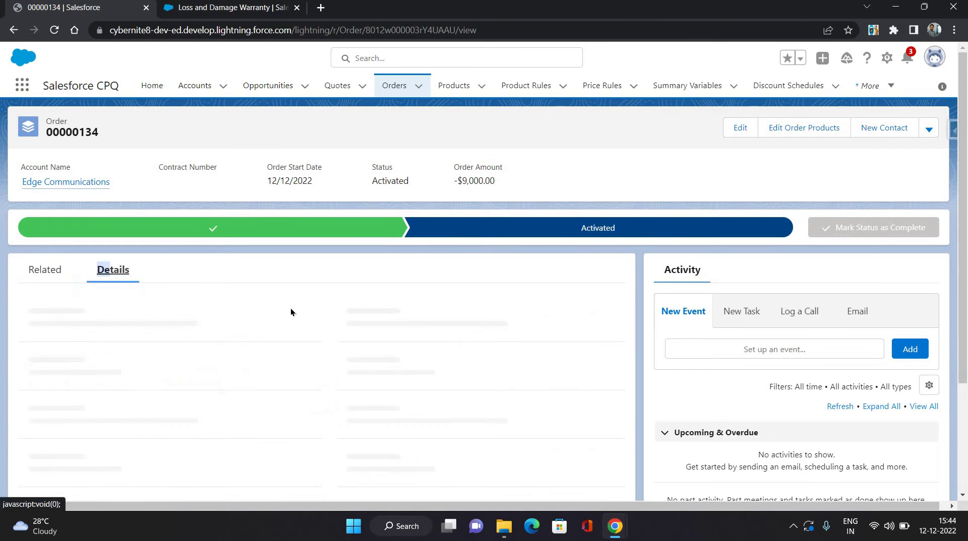
scroll(282, 325, "down", 5)
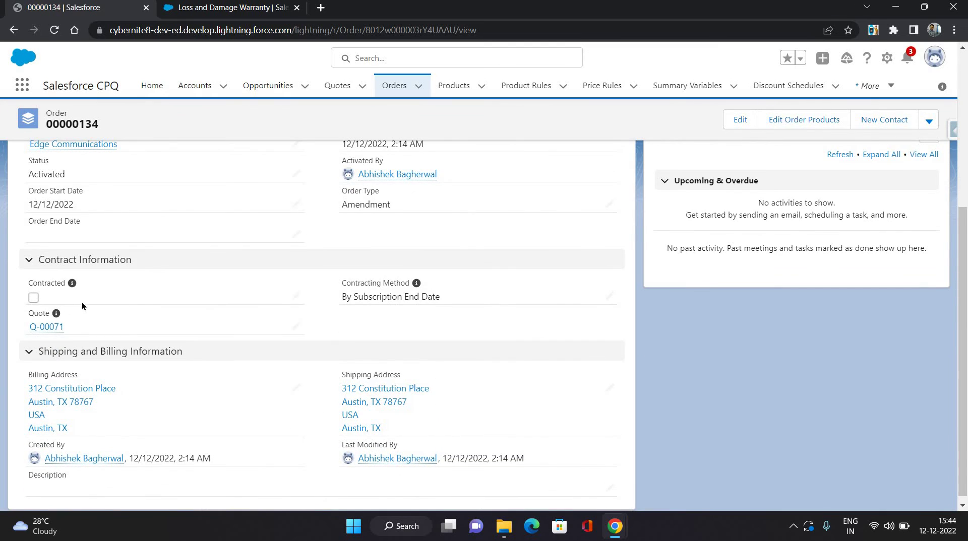
left_click(44, 301)
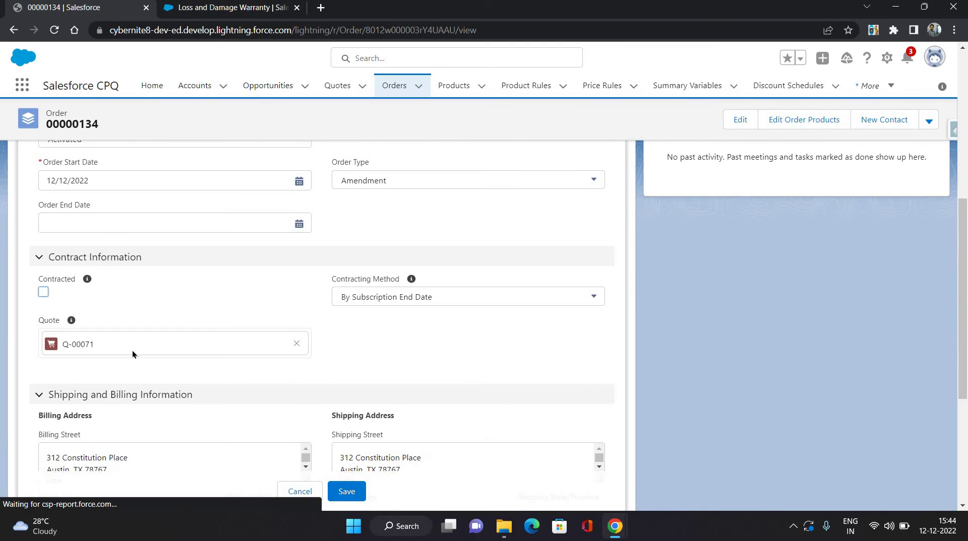
left_click(346, 492)
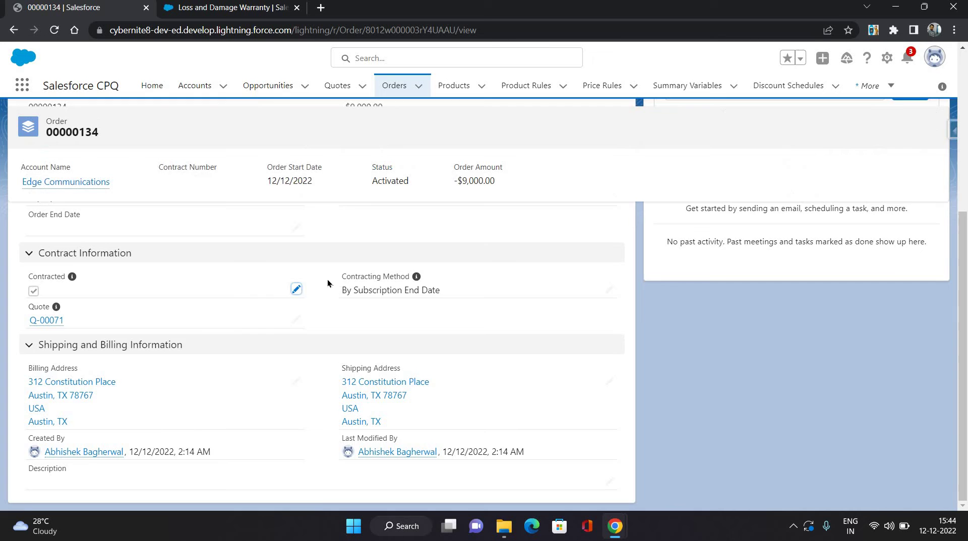
scroll(328, 279, "up", 5)
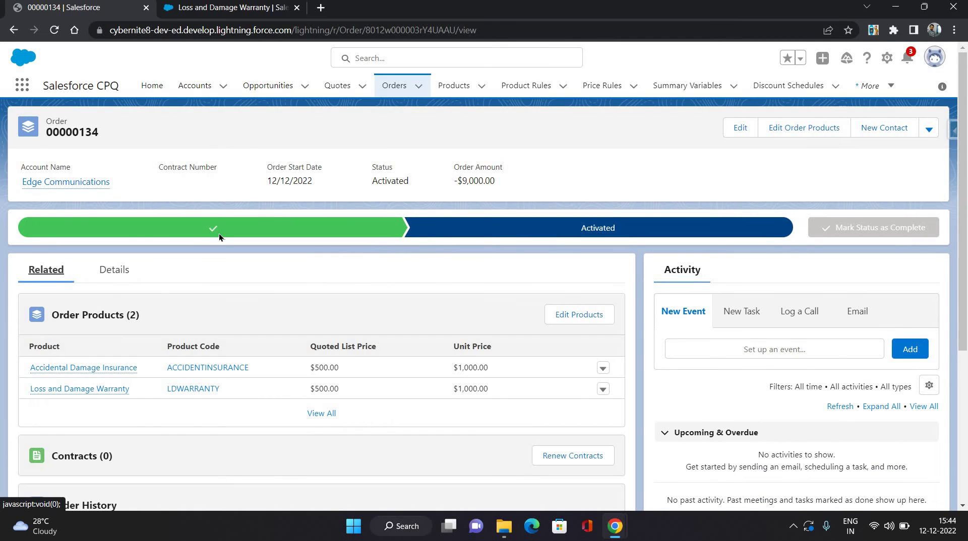
scroll(182, 217, "down", 4)
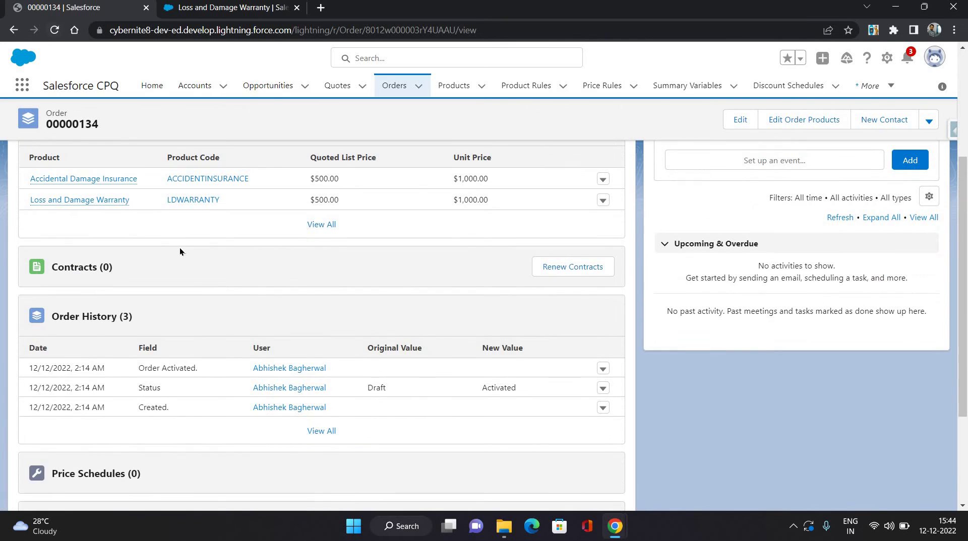
key("F5")
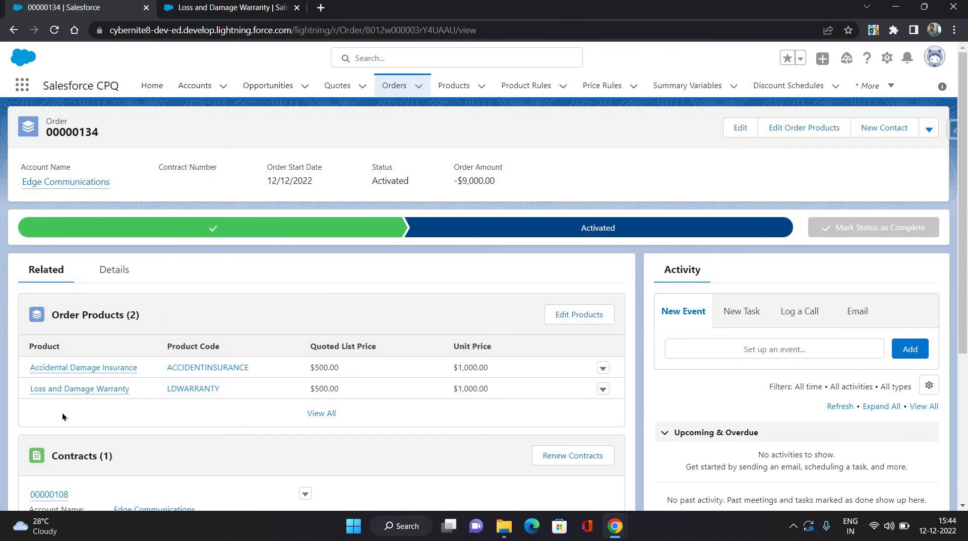
scroll(62, 417, "down", 1)
Open contract 00000108 in a new tab and review its five subscriptions, including the -10.00 insurance line.
right_click(92, 369)
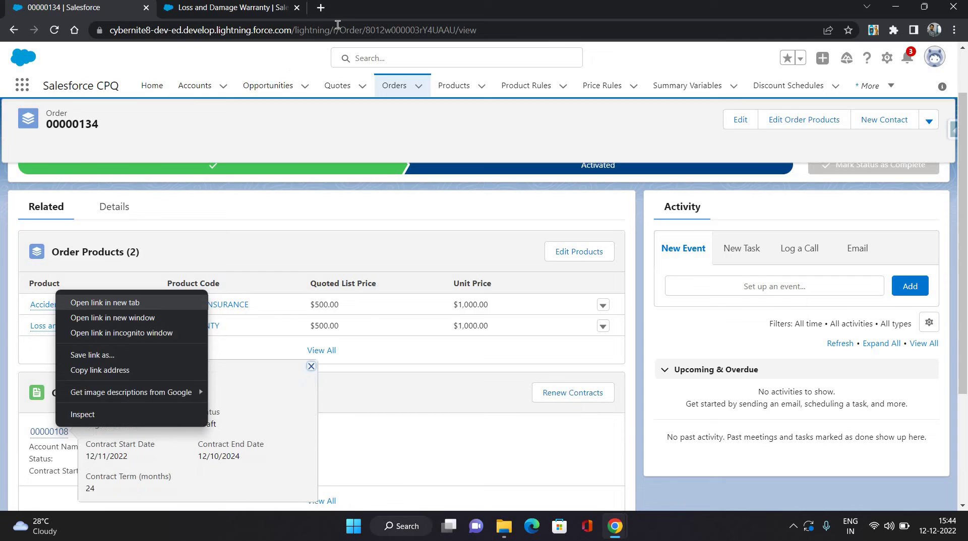
key("Return")
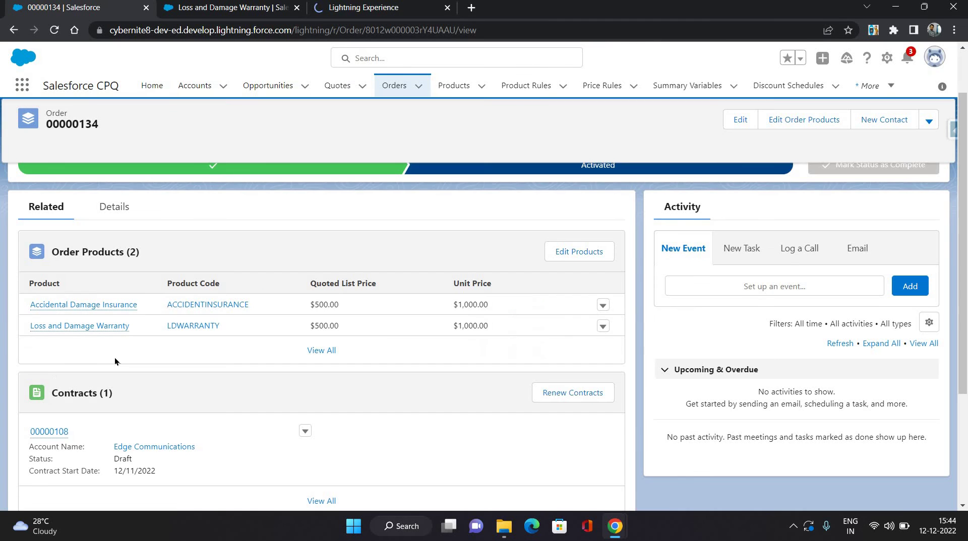
scroll(114, 361, "down", 1)
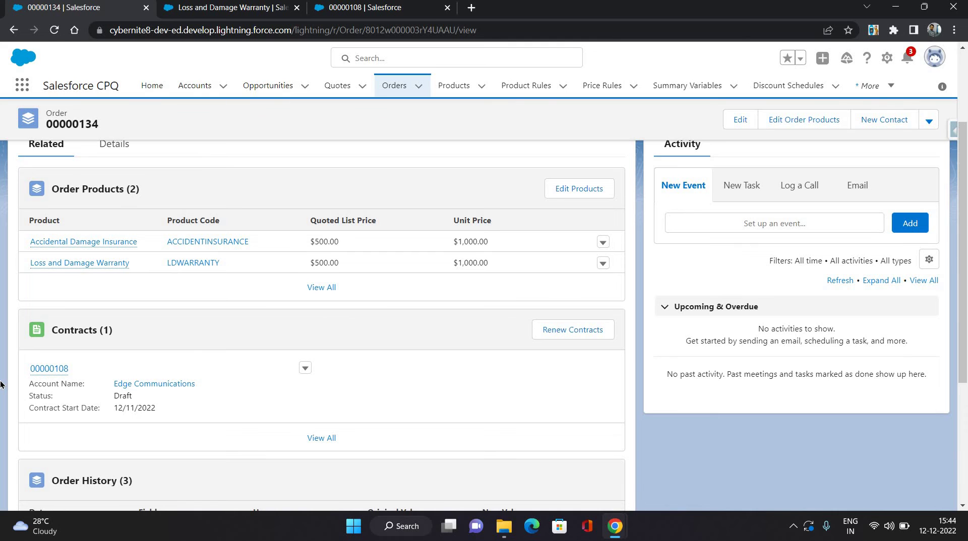
left_click(374, 9)
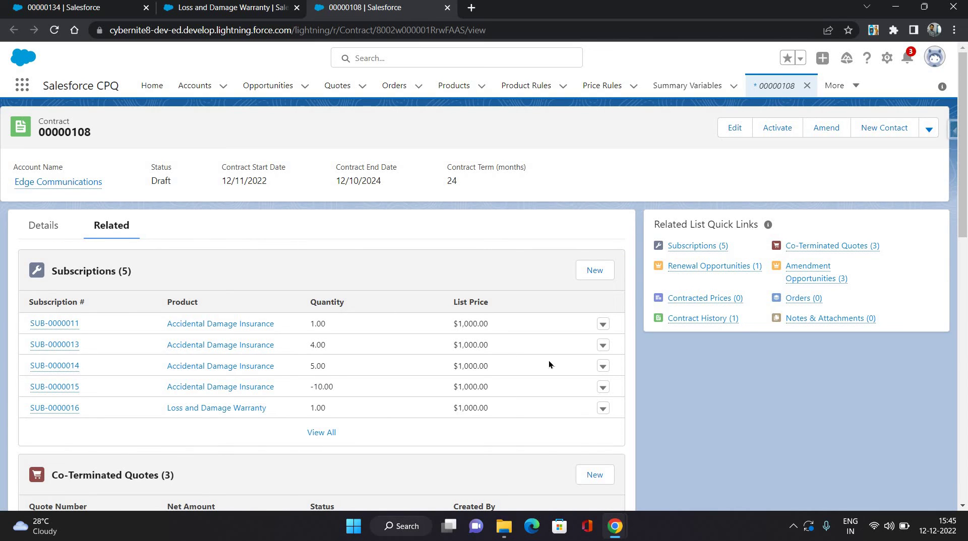
left_click_drag(548, 362, 295, 260)
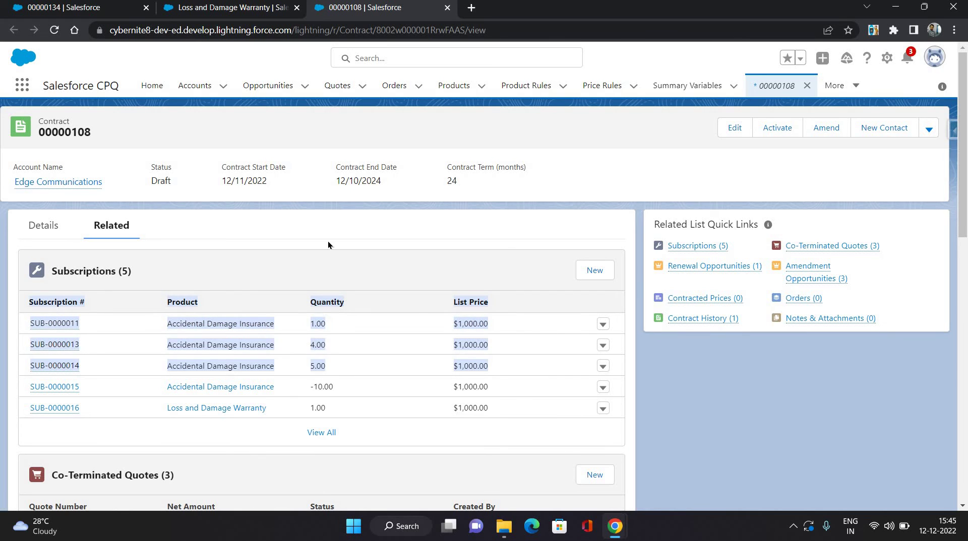
left_click(350, 351)
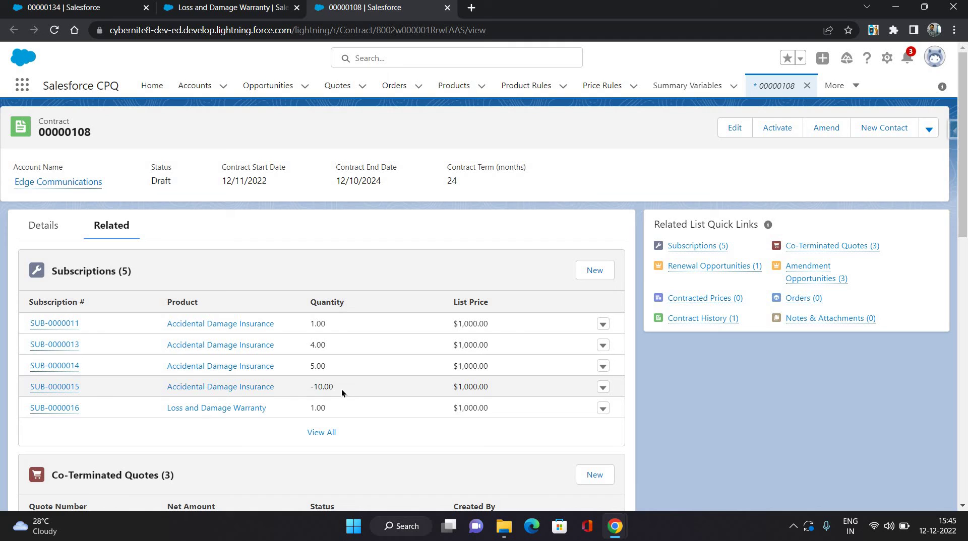